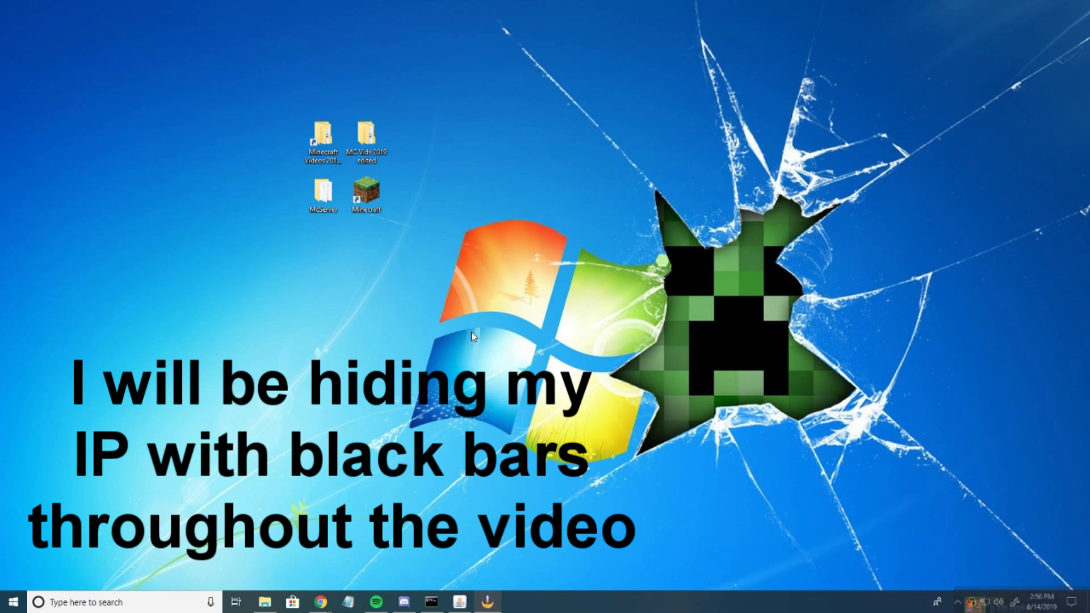
Step: Bring the Chrome window with the YouTube channel page to the front
{"action": "mouse_move", "coordinate": [318, 605]}
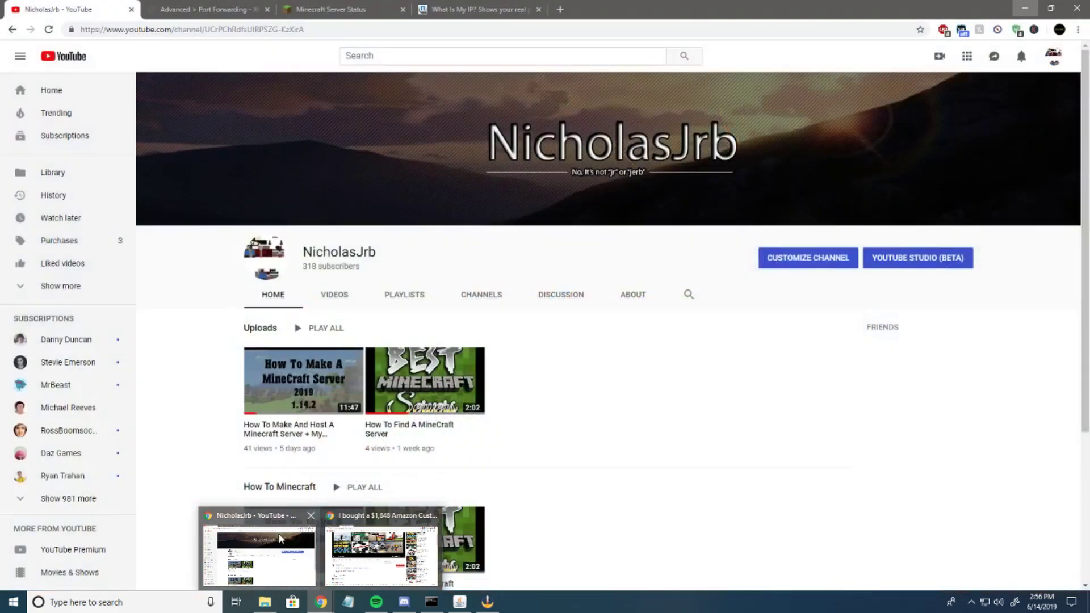
{"action": "left_click", "coordinate": [258, 553]}
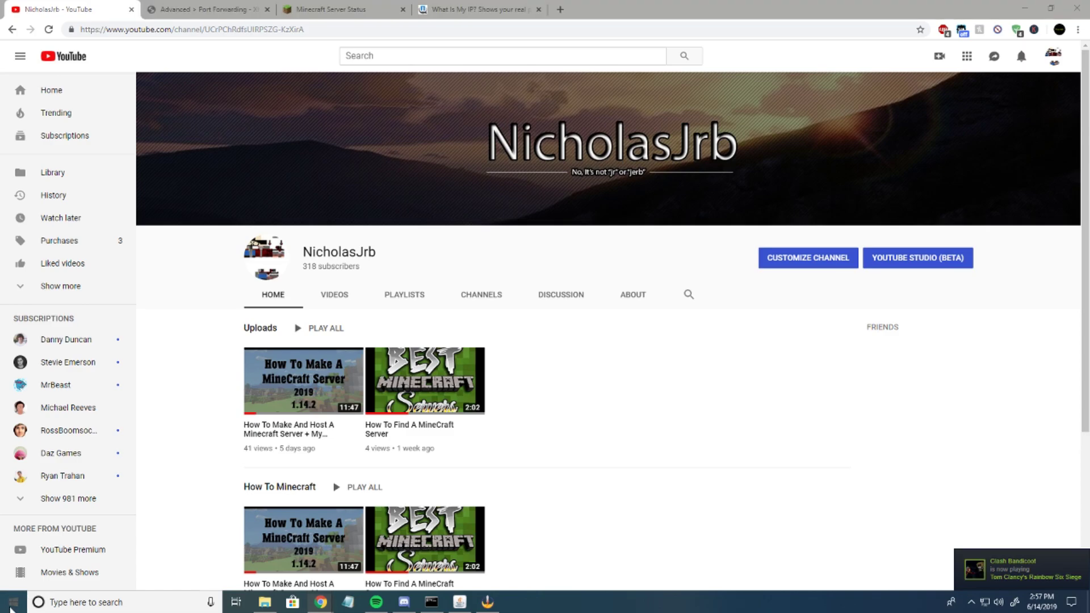
Step: Launch Command Prompt from the Start search and centre its window
{"action": "left_click", "coordinate": [9, 608]}
{"action": "type", "text": "cmd"}
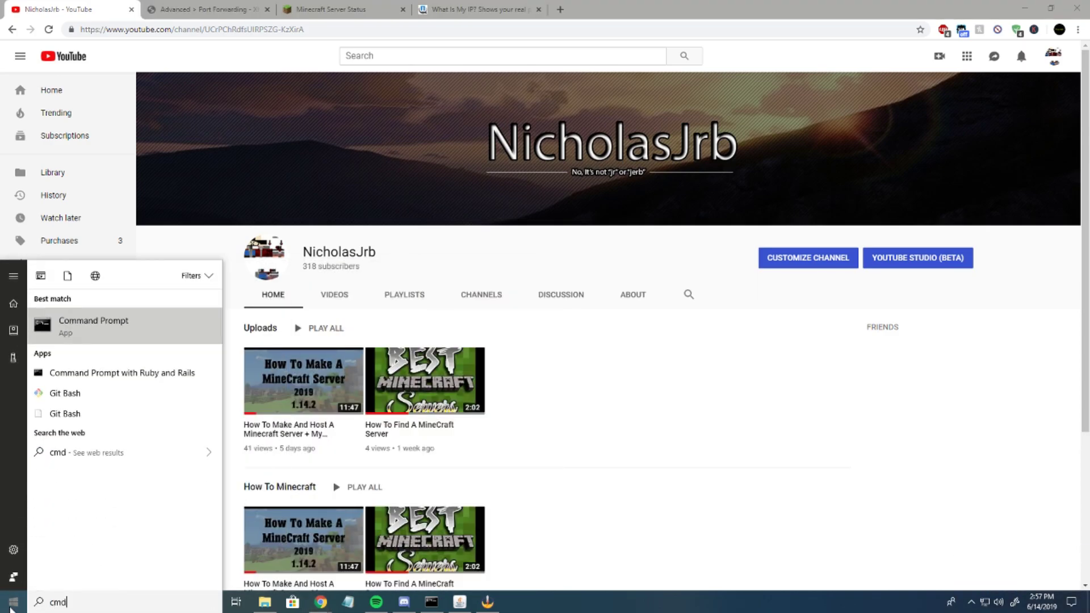
{"action": "key", "text": "Return"}
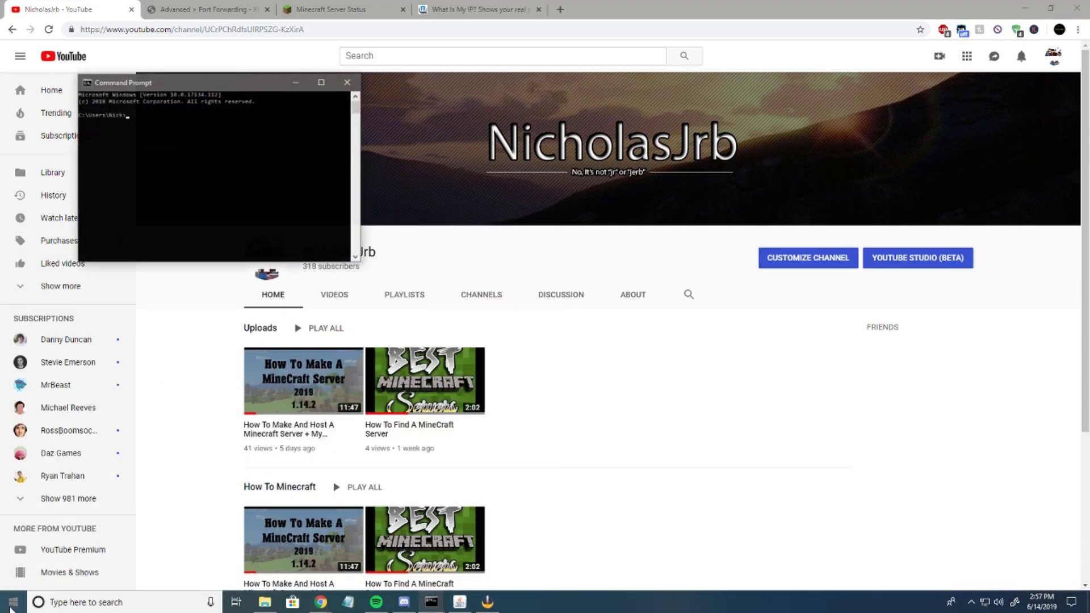
{"action": "left_click_drag", "start_coordinate": [242, 84], "coordinate": [575, 165]}
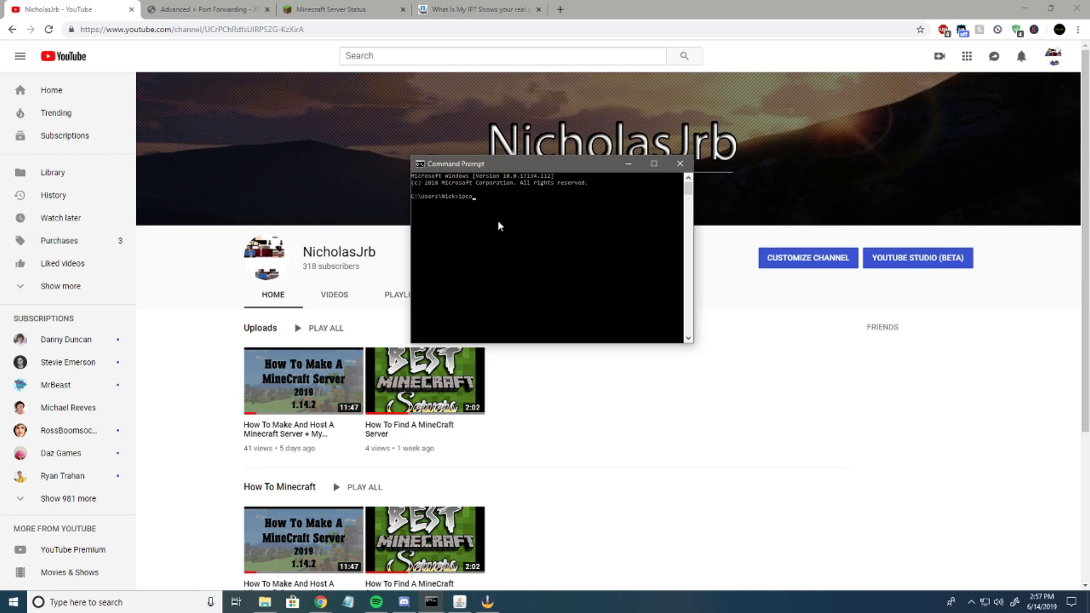
Step: Run ipconfig to read the local IPv4 address, then minimize the console
{"action": "type", "text": "ipconfig"}
{"action": "key", "text": "Return"}
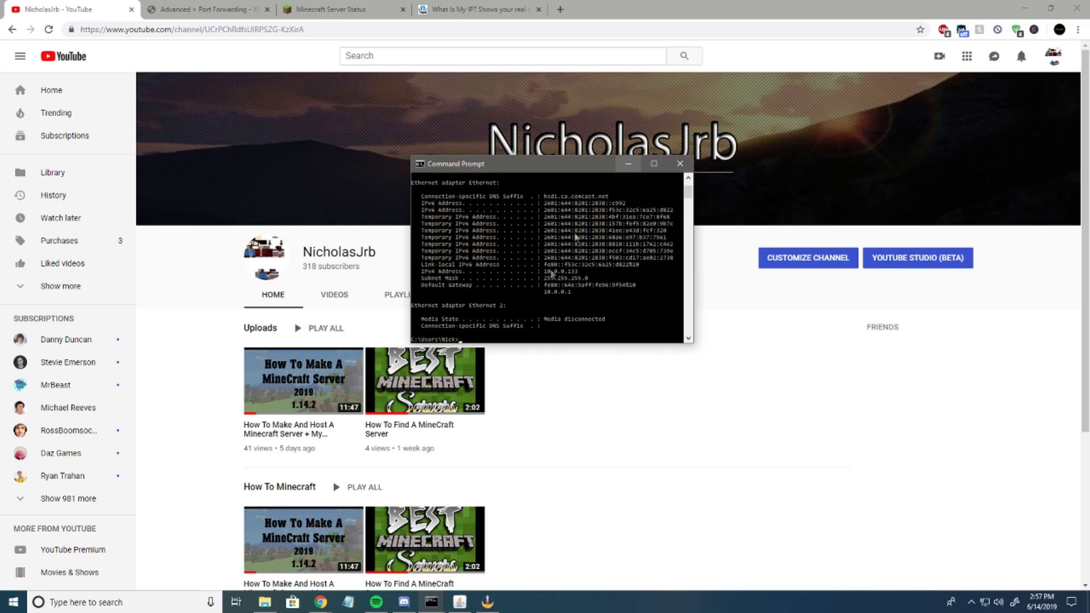
{"action": "left_click", "coordinate": [627, 167]}
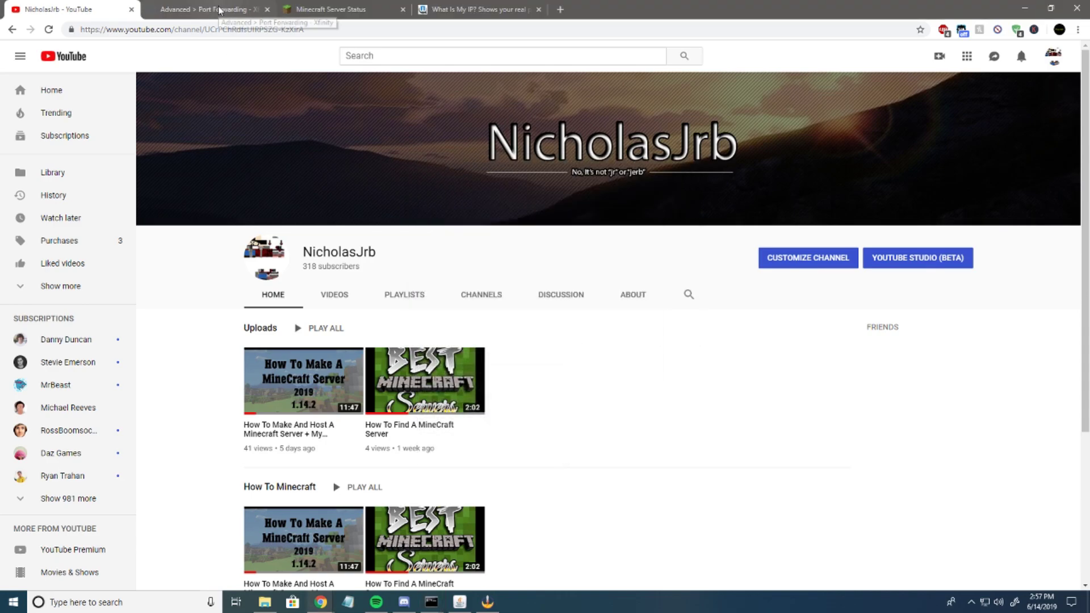
Step: Go to the router's Port Forwarding list and start adding a new rule
{"action": "left_click", "coordinate": [219, 10]}
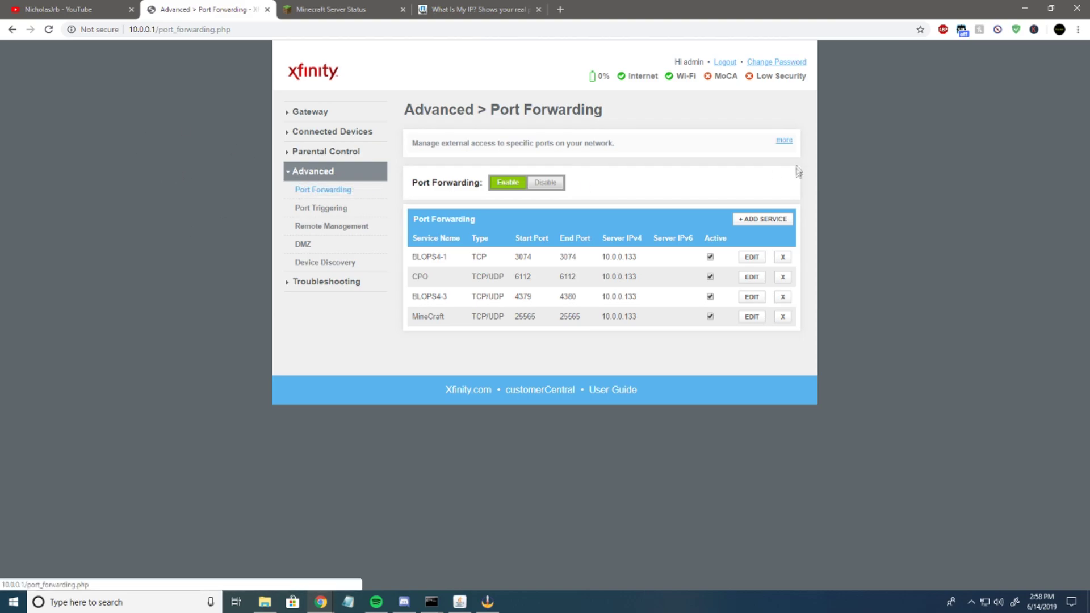
{"action": "left_click", "coordinate": [763, 221]}
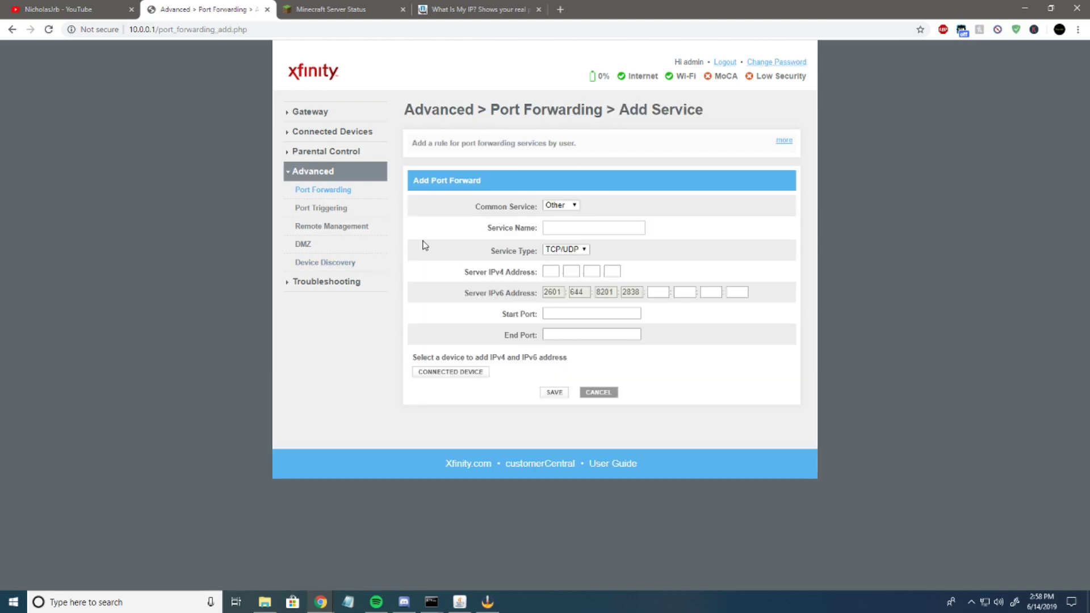
Step: Name the service MineCraft and enter server address 10.0.0.133, checking it against ipconfig
{"action": "left_click", "coordinate": [562, 229]}
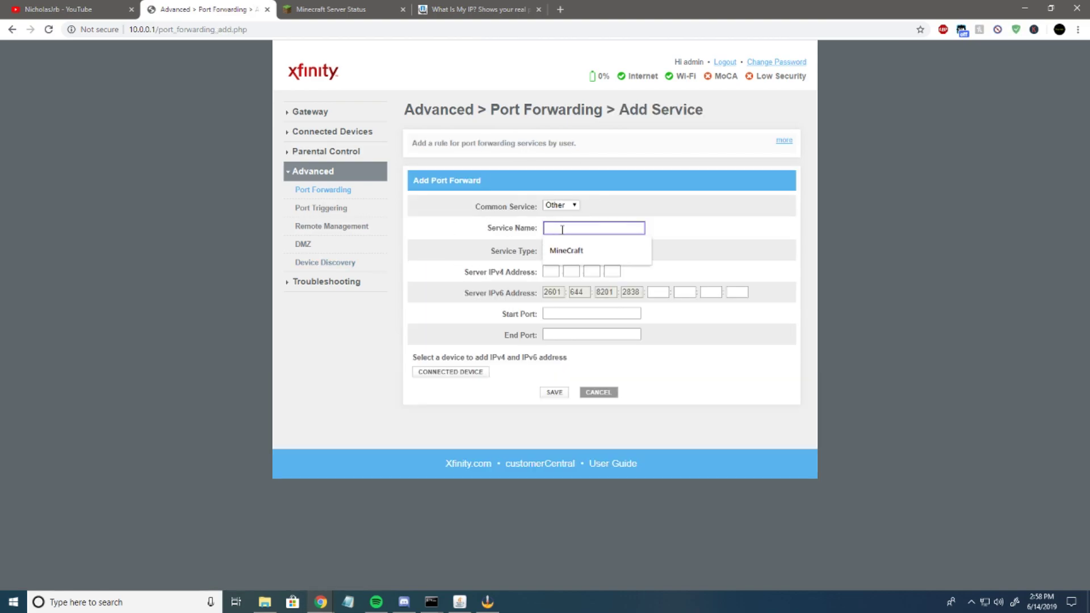
{"action": "left_click", "coordinate": [559, 257]}
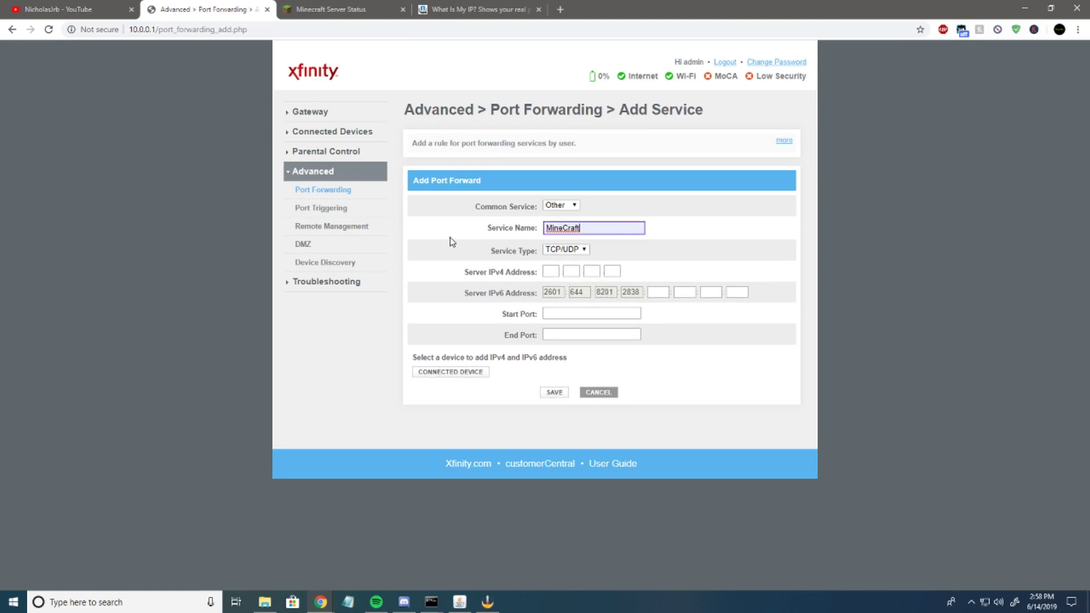
{"action": "left_click", "coordinate": [548, 272]}
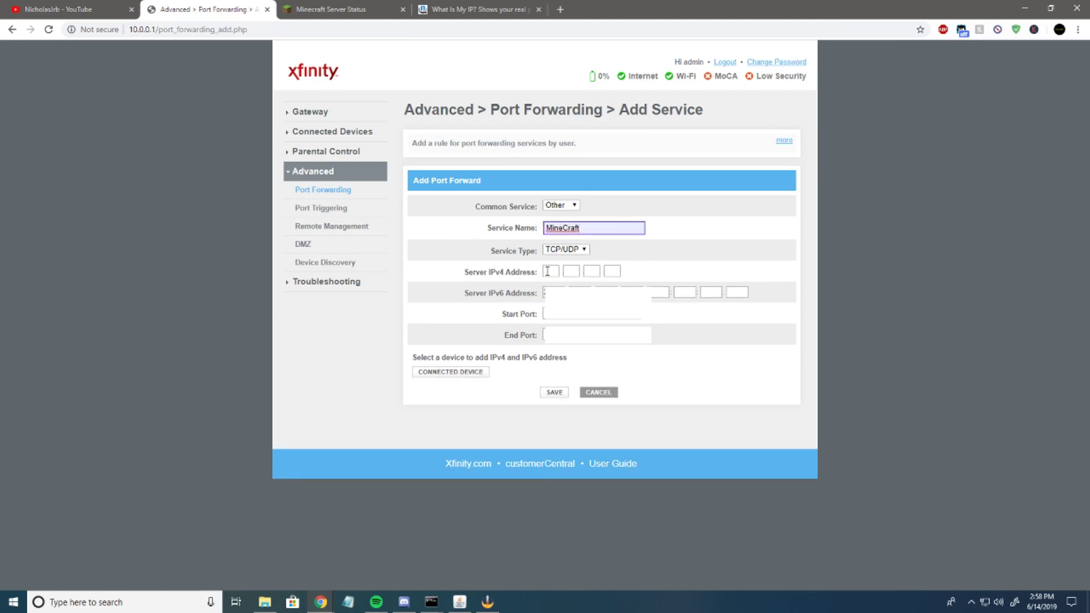
{"action": "left_click", "coordinate": [572, 272]}
{"action": "left_click", "coordinate": [592, 272]}
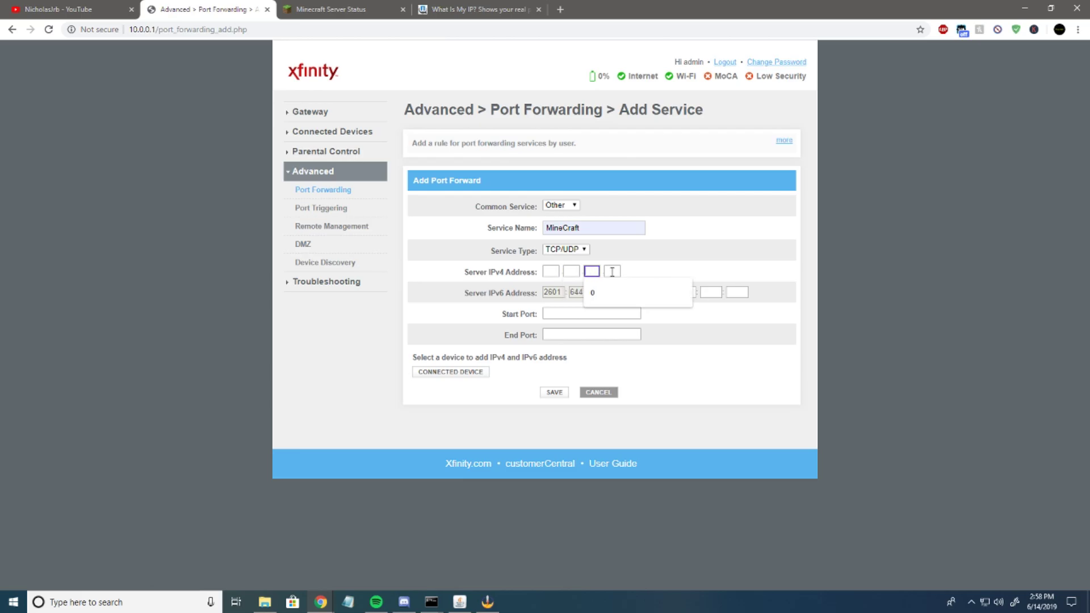
{"action": "left_click", "coordinate": [612, 271]}
{"action": "key", "text": "Down"}
{"action": "key", "text": "Return"}
{"action": "mouse_move", "coordinate": [431, 602]}
{"action": "left_click", "coordinate": [454, 561]}
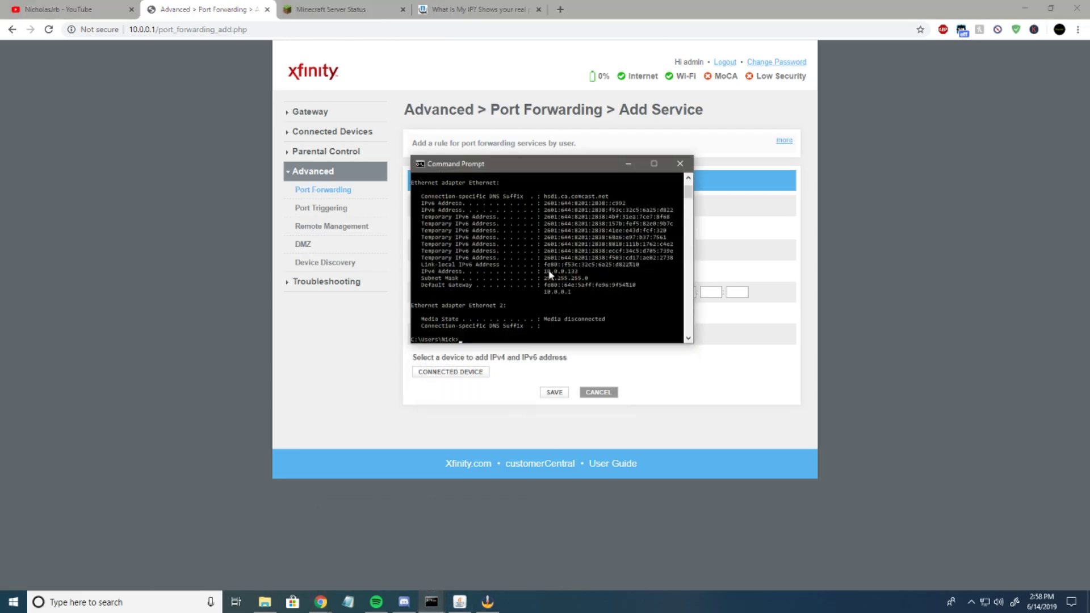
{"action": "left_click", "coordinate": [628, 164]}
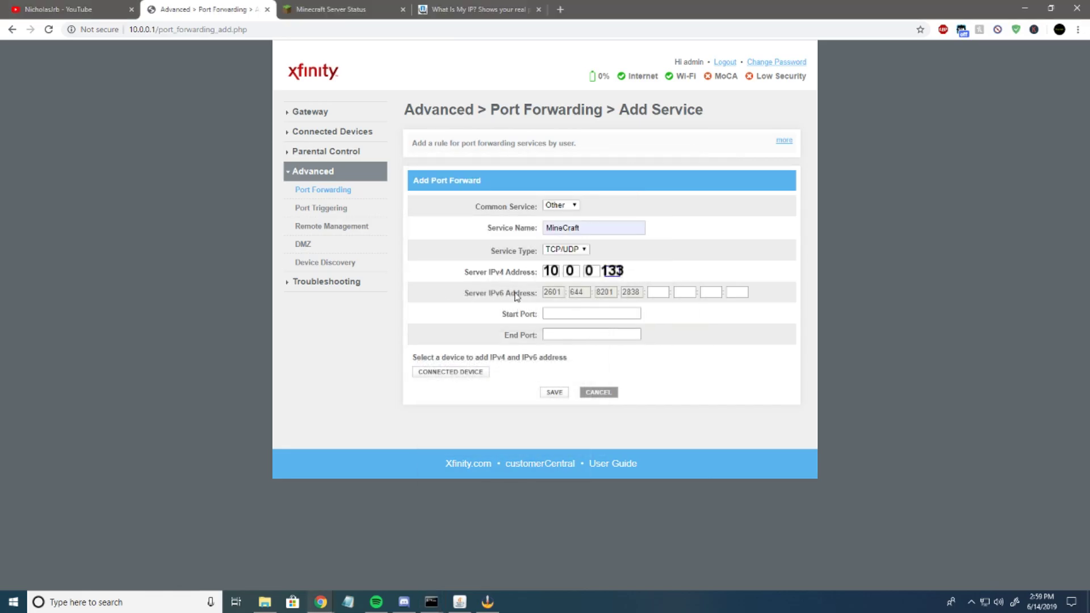
Step: Enter 25565 as start and end port, cancel back to the rules list, and minimize Chrome
{"action": "left_click", "coordinate": [597, 310]}
{"action": "left_click", "coordinate": [558, 314]}
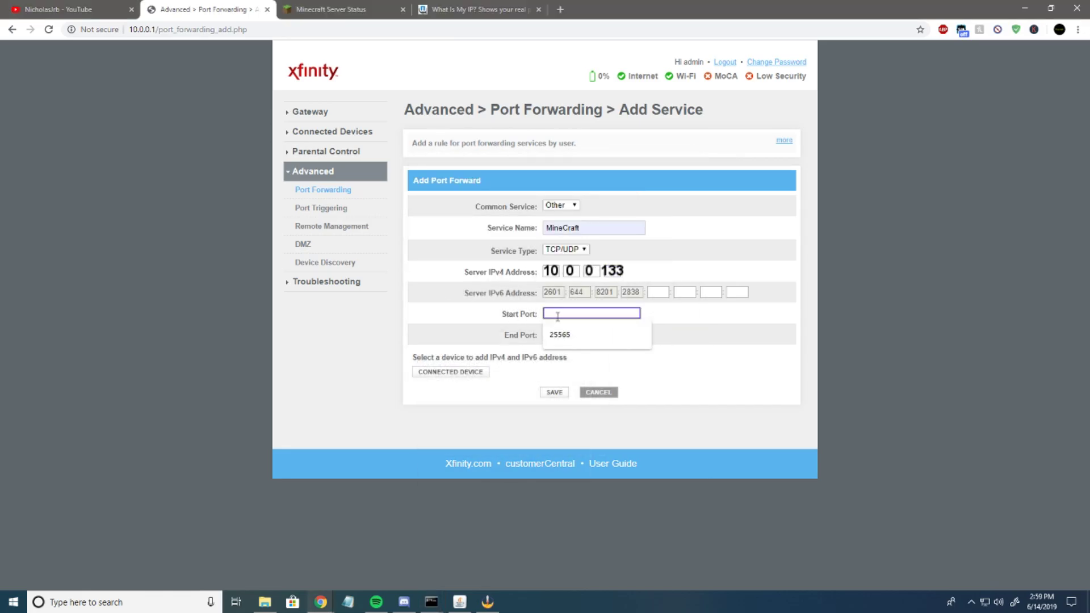
{"action": "type", "text": "25565"}
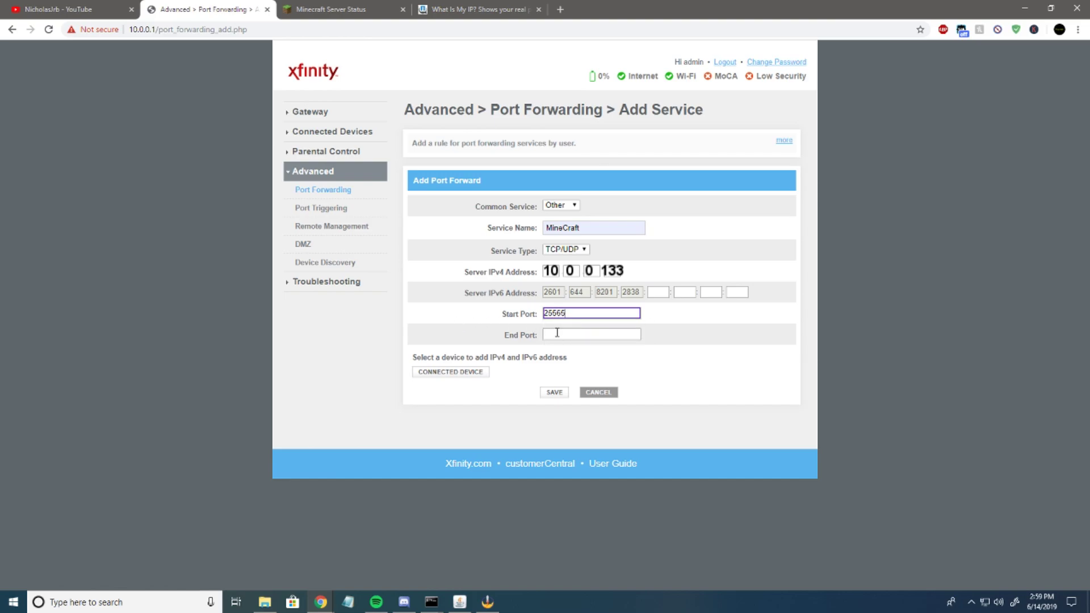
{"action": "left_click", "coordinate": [561, 335]}
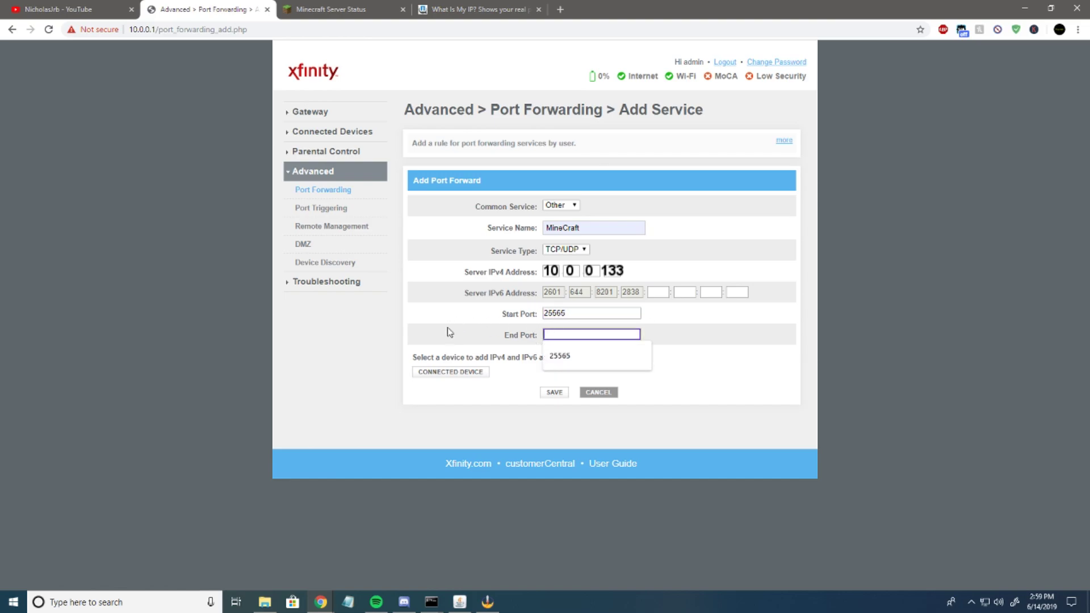
{"action": "type", "text": "25565"}
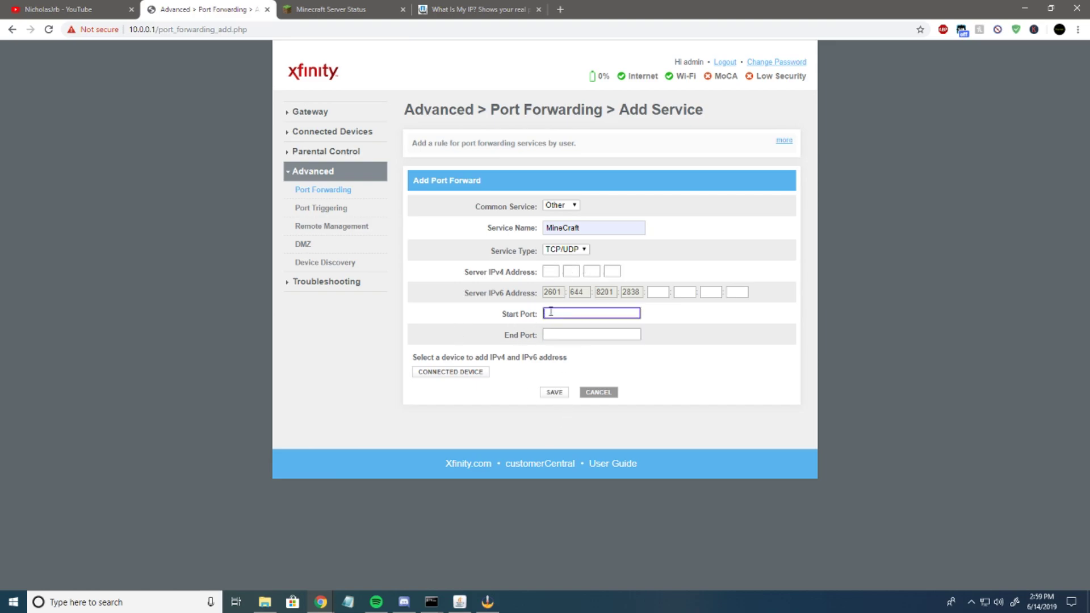
{"action": "left_click", "coordinate": [598, 392]}
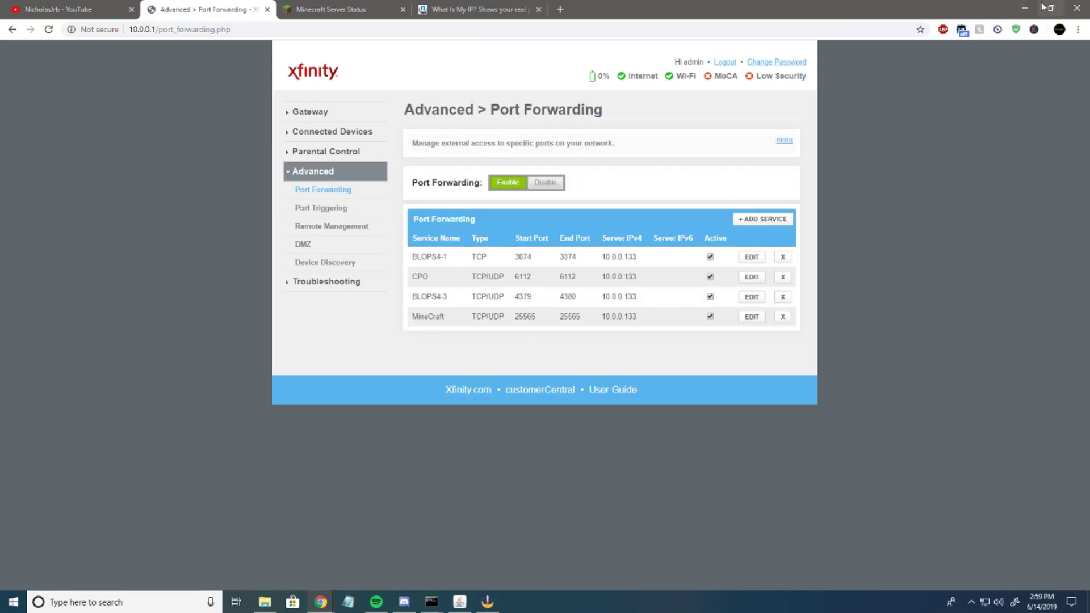
{"action": "left_click", "coordinate": [1025, 8]}
Step: Start the Minecraft server from the McServer folder and restore Chrome
{"action": "double_click", "coordinate": [322, 195]}
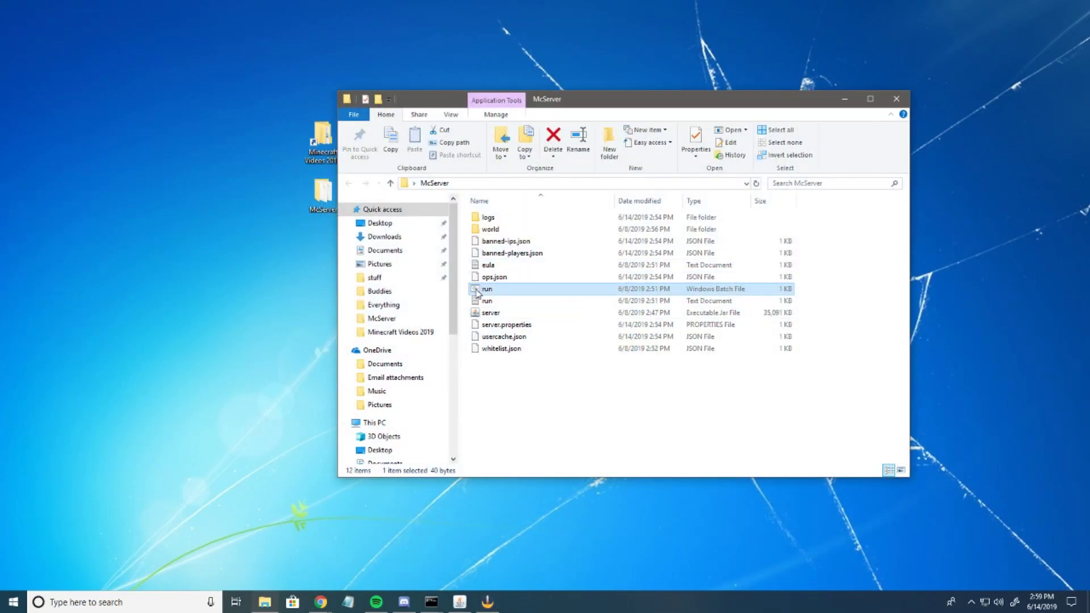
{"action": "left_click", "coordinate": [844, 98]}
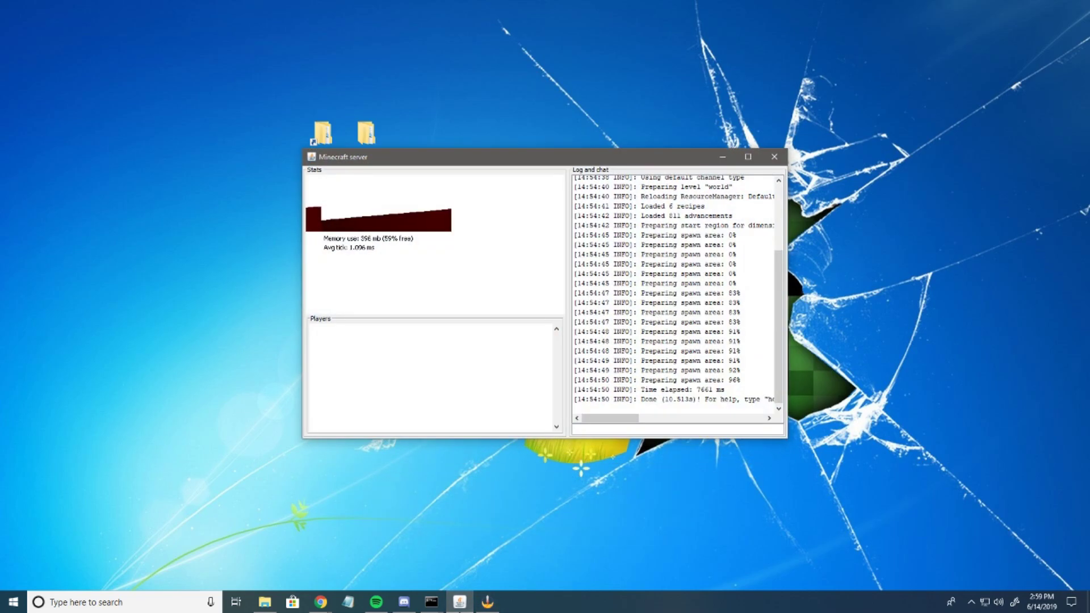
{"action": "mouse_move", "coordinate": [320, 601]}
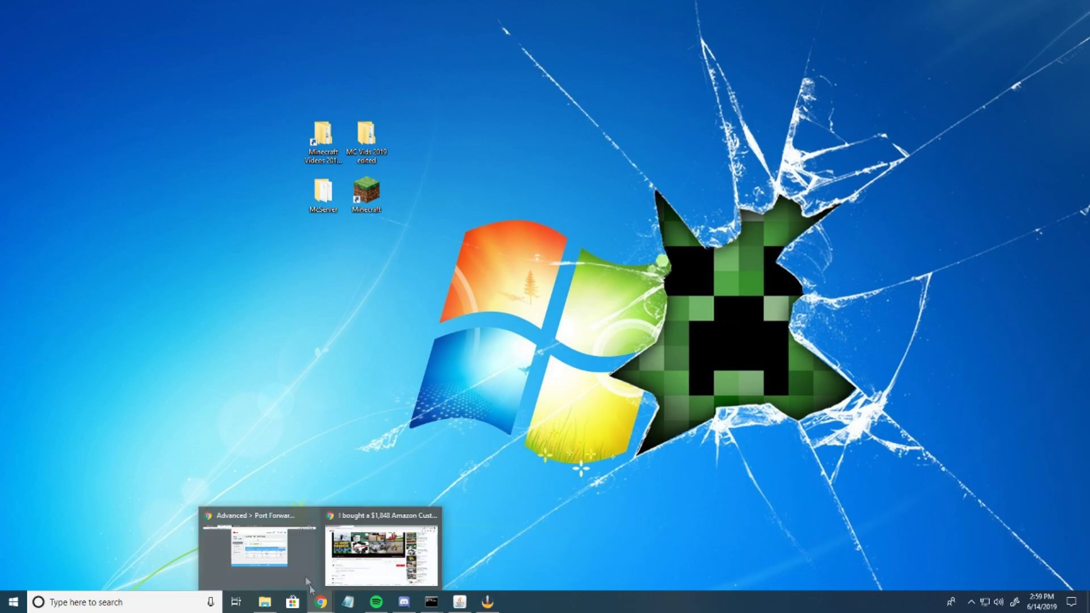
{"action": "left_click", "coordinate": [292, 505]}
Step: Paste a saved server address into the Minecraft Server Status lookup field
{"action": "left_click", "coordinate": [331, 8]}
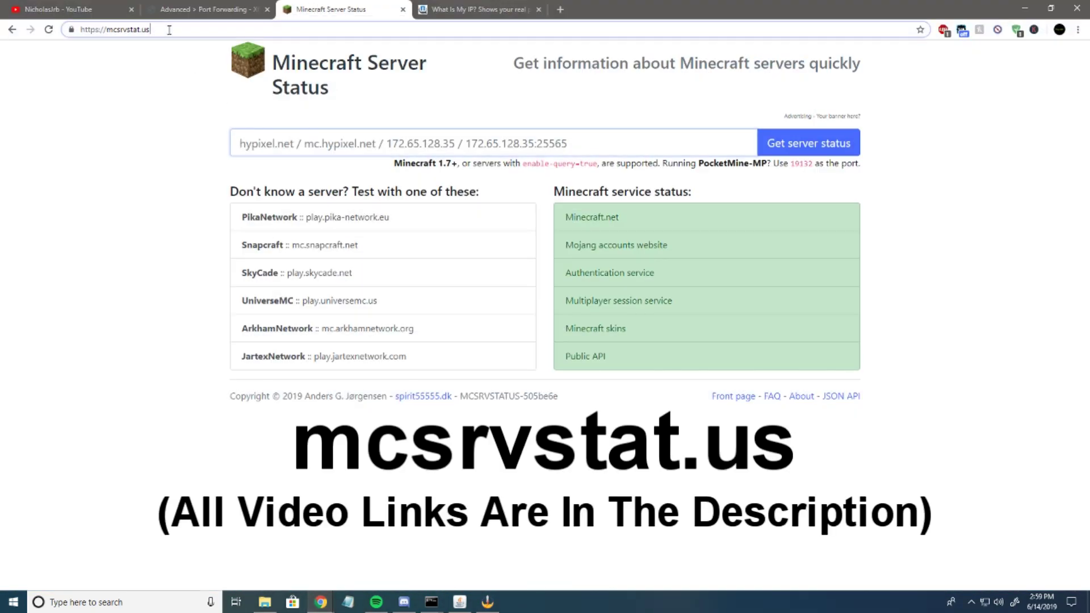
{"action": "left_click", "coordinate": [280, 143]}
{"action": "key", "text": "ctrl+v"}
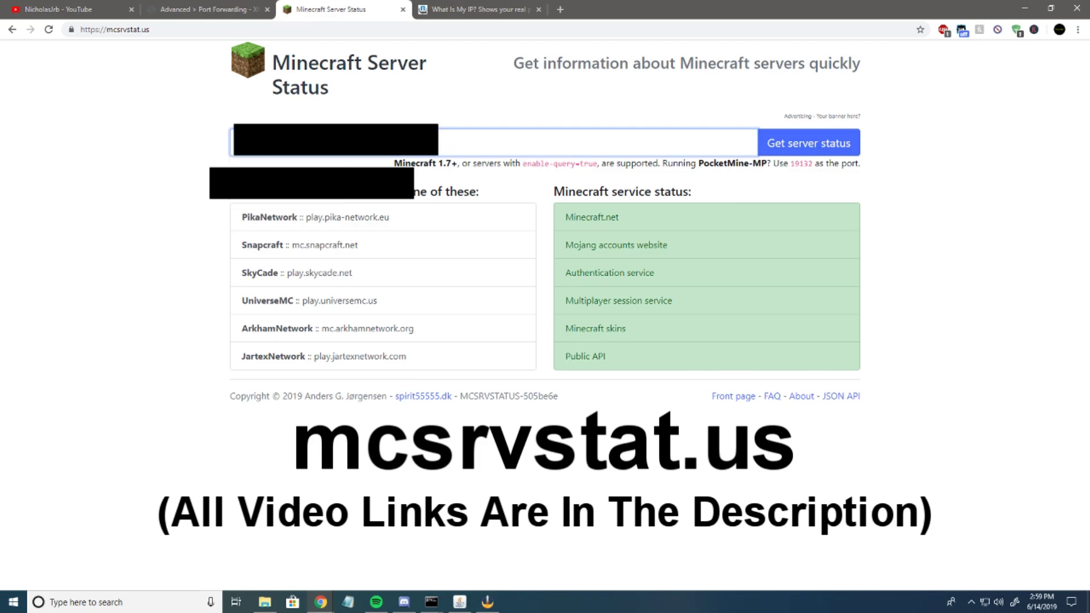
Step: Select the public IPv4 address on WhatIsMyIP.com, then return to the Server Status site
{"action": "left_click", "coordinate": [474, 12]}
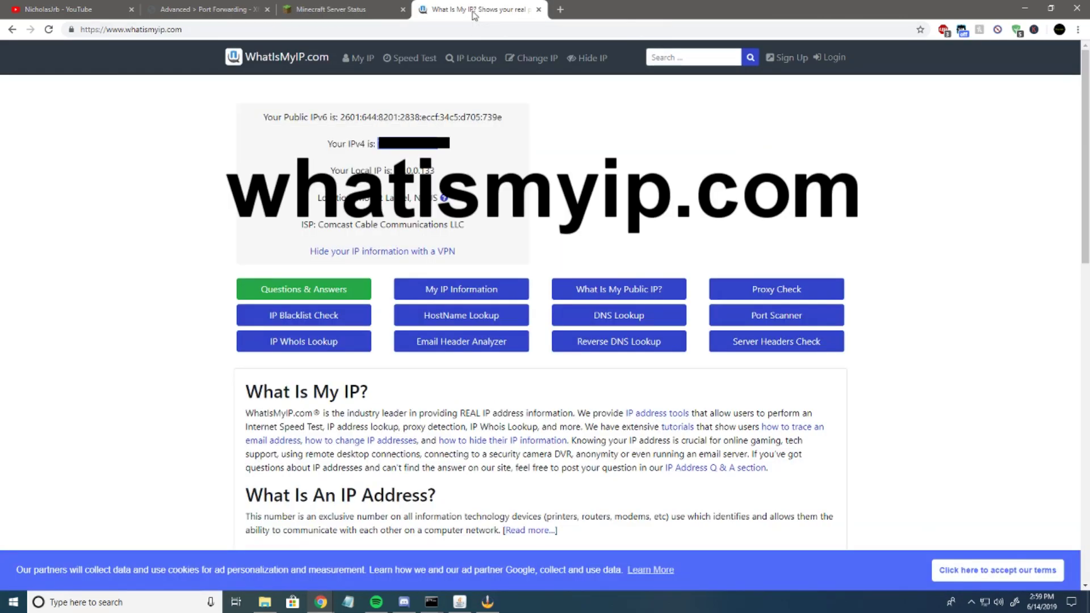
{"action": "left_click", "coordinate": [378, 143]}
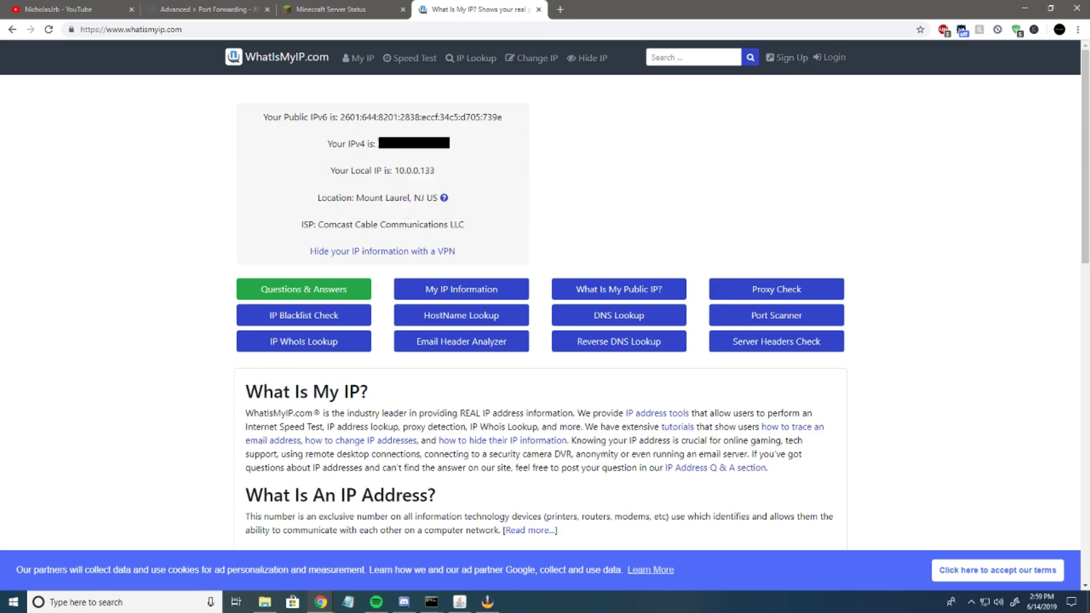
{"action": "left_click_drag", "start_coordinate": [379, 143], "coordinate": [417, 147]}
{"action": "left_click", "coordinate": [413, 138]}
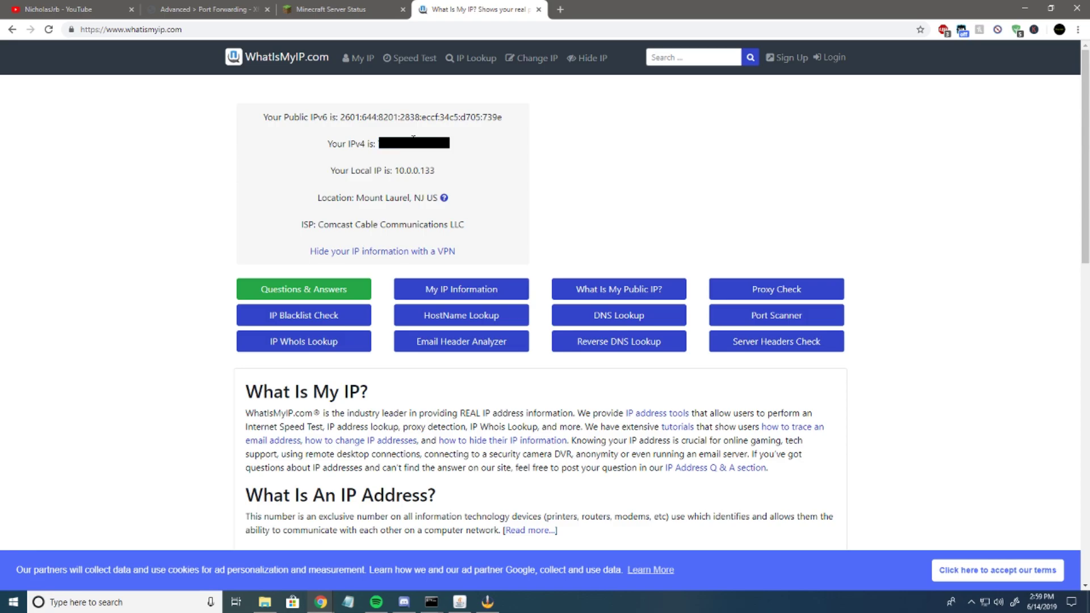
{"action": "left_click_drag", "start_coordinate": [397, 171], "coordinate": [436, 172]}
{"action": "left_click", "coordinate": [388, 166]}
{"action": "left_click_drag", "start_coordinate": [380, 146], "coordinate": [433, 146]}
{"action": "left_click_drag", "start_coordinate": [375, 145], "coordinate": [426, 148]}
{"action": "left_click", "coordinate": [352, 10]}
Step: Look up the pasted public address and highlight version 1.14.2 and MOTD 'A Minecraft Server'
{"action": "key", "text": "ctrl+v"}
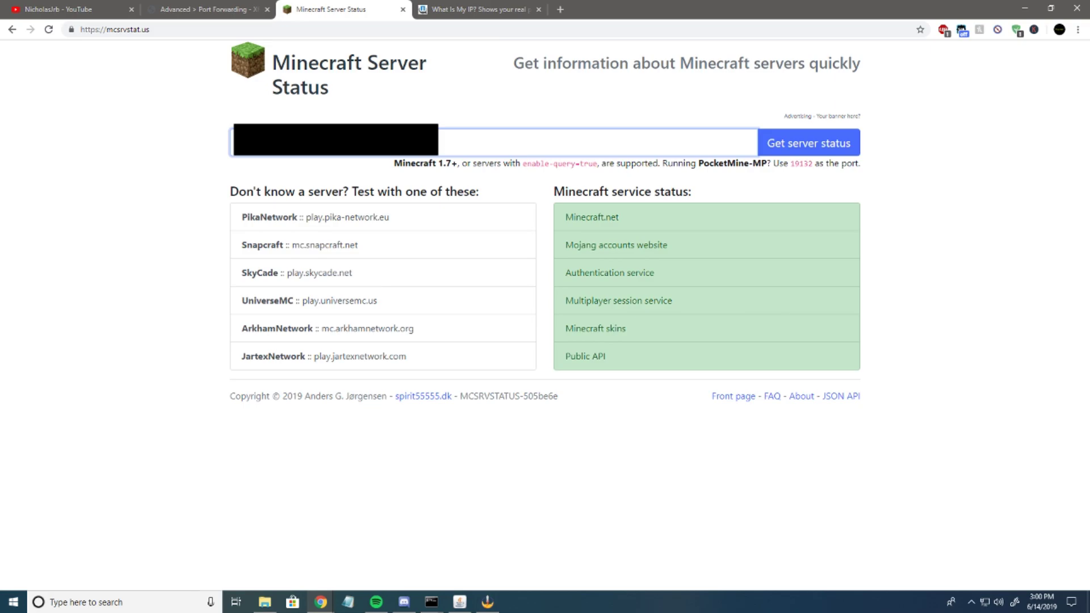
{"action": "left_click", "coordinate": [815, 145]}
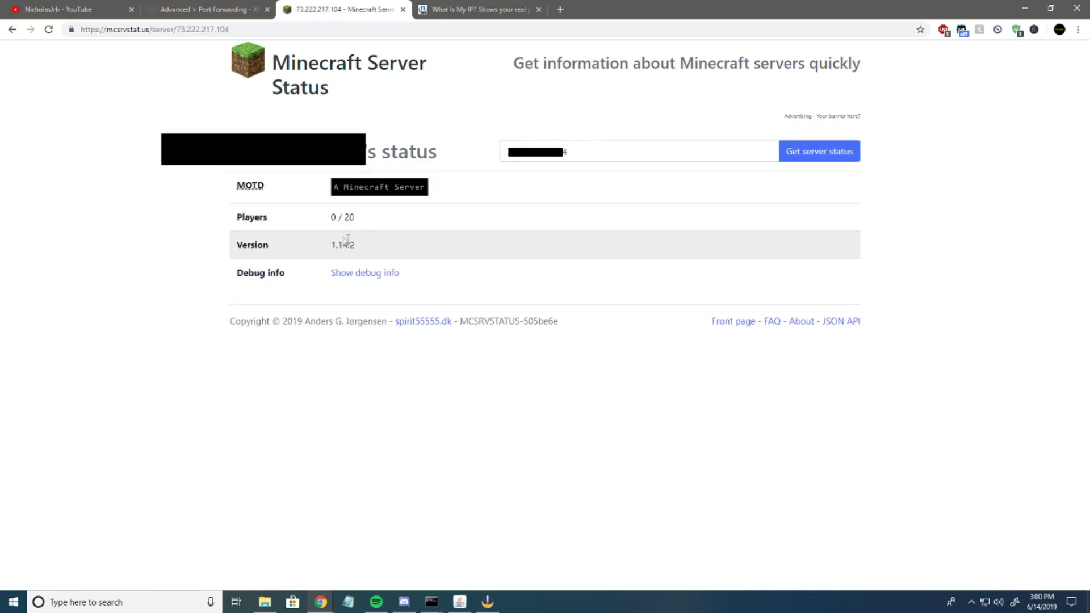
{"action": "left_click_drag", "start_coordinate": [359, 247], "coordinate": [331, 247]}
{"action": "left_click_drag", "start_coordinate": [333, 188], "coordinate": [470, 189]}
{"action": "left_click", "coordinate": [470, 190]}
Step: Show the debug info and confirm port 25565 answers ping with 0/20 players
{"action": "left_click", "coordinate": [369, 273]}
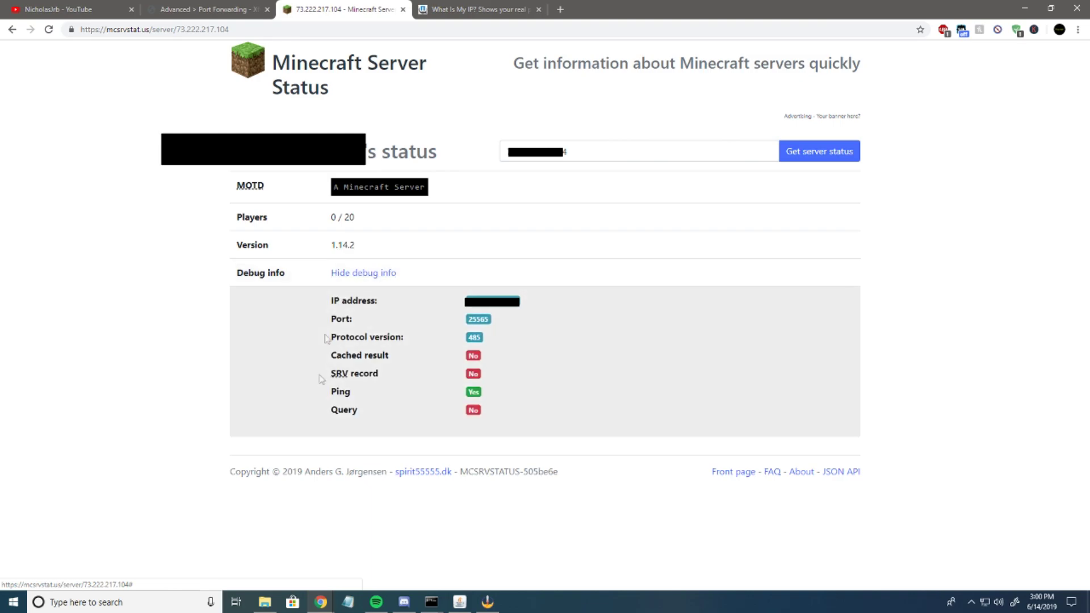
{"action": "left_click_drag", "start_coordinate": [482, 392], "coordinate": [464, 396]}
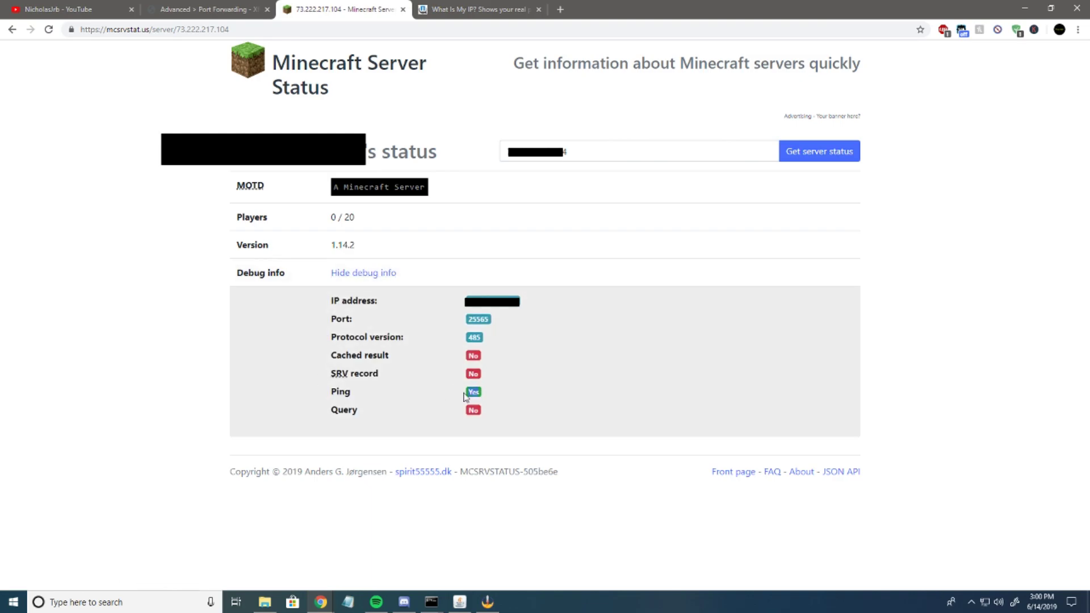
{"action": "left_click", "coordinate": [470, 396]}
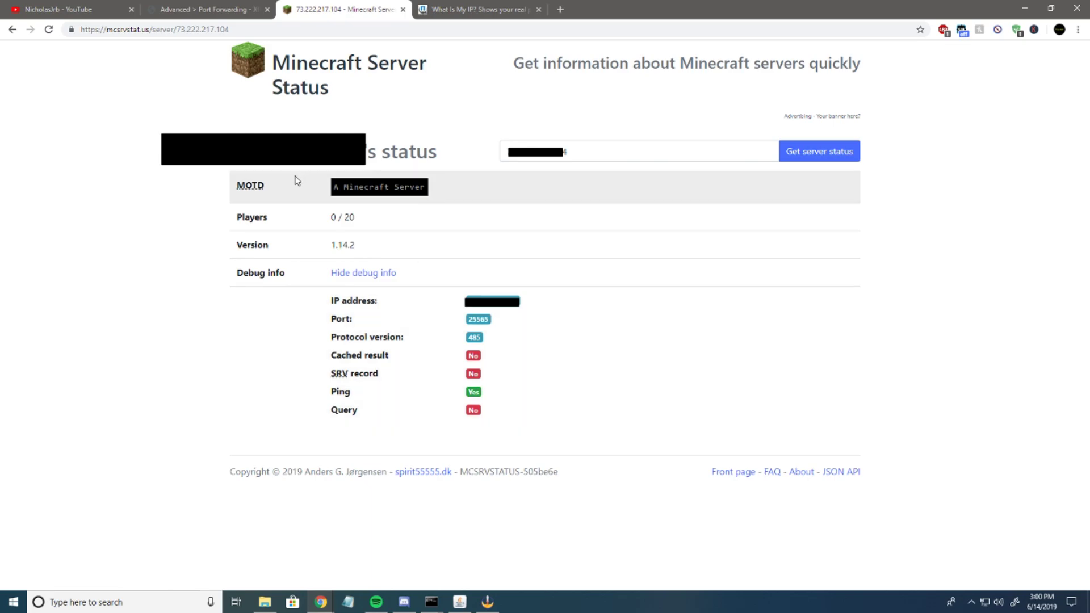
{"action": "left_click_drag", "start_coordinate": [297, 179], "coordinate": [536, 433]}
{"action": "left_click", "coordinate": [502, 394]}
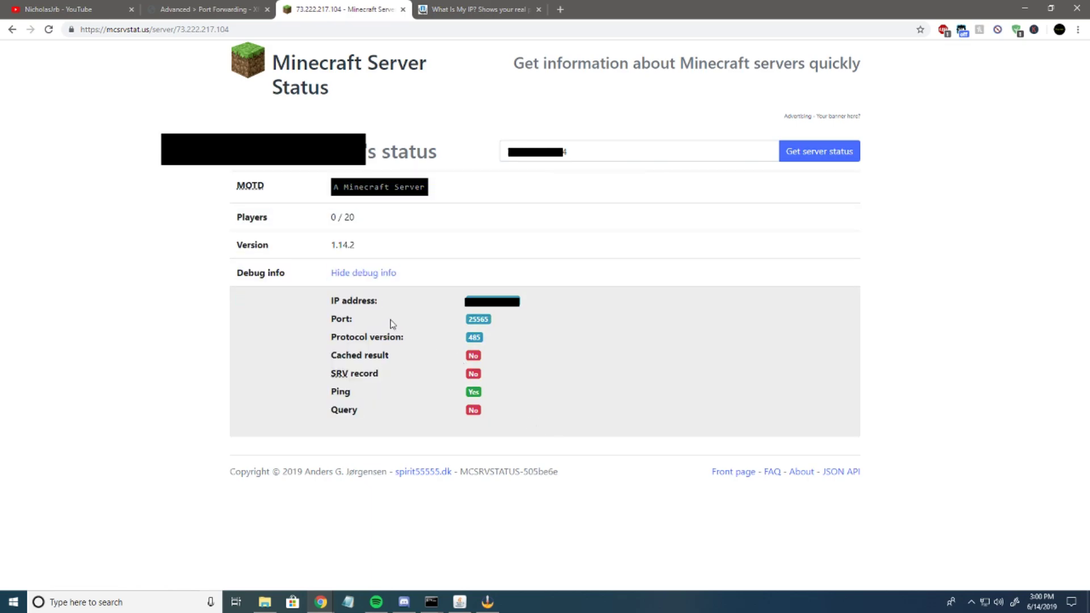